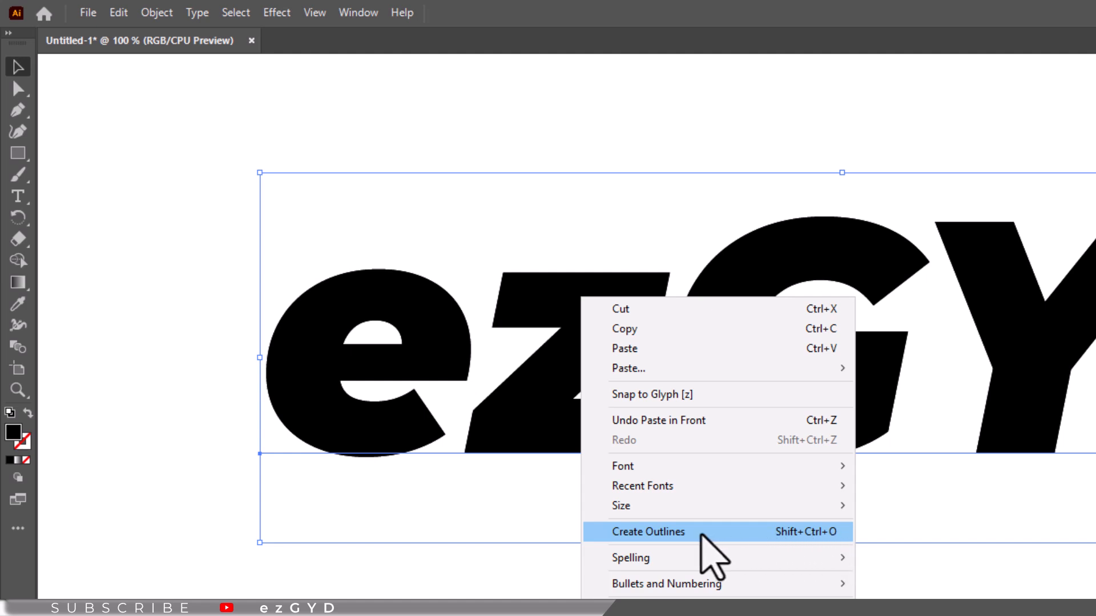
Convert the ezGYD text to outlines and pull two anchor points on the e's left side outward with Direct Selection
click(701, 537)
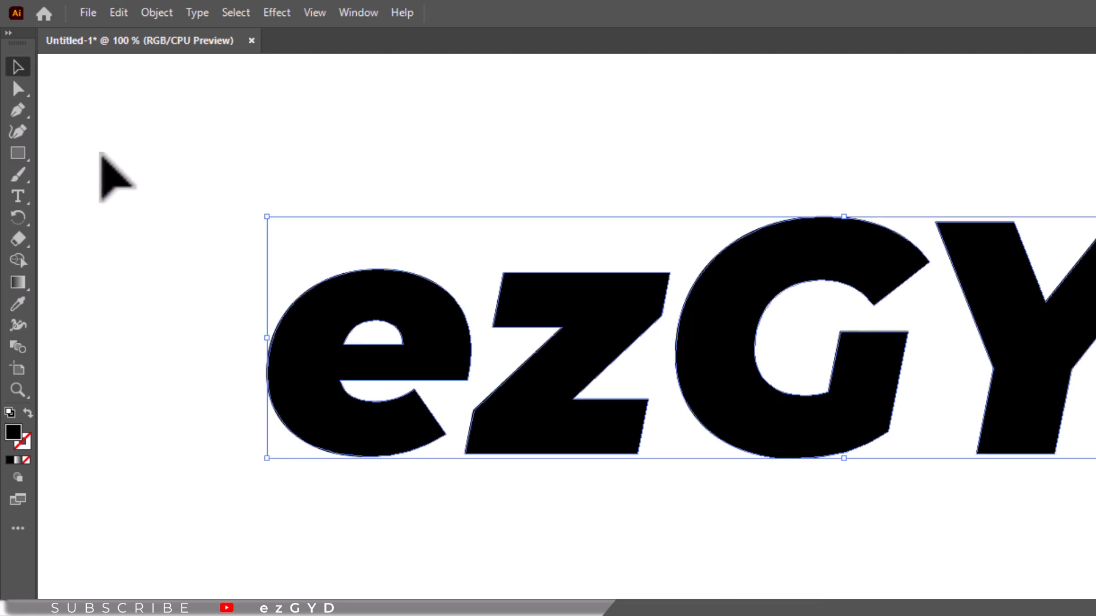
click(19, 89)
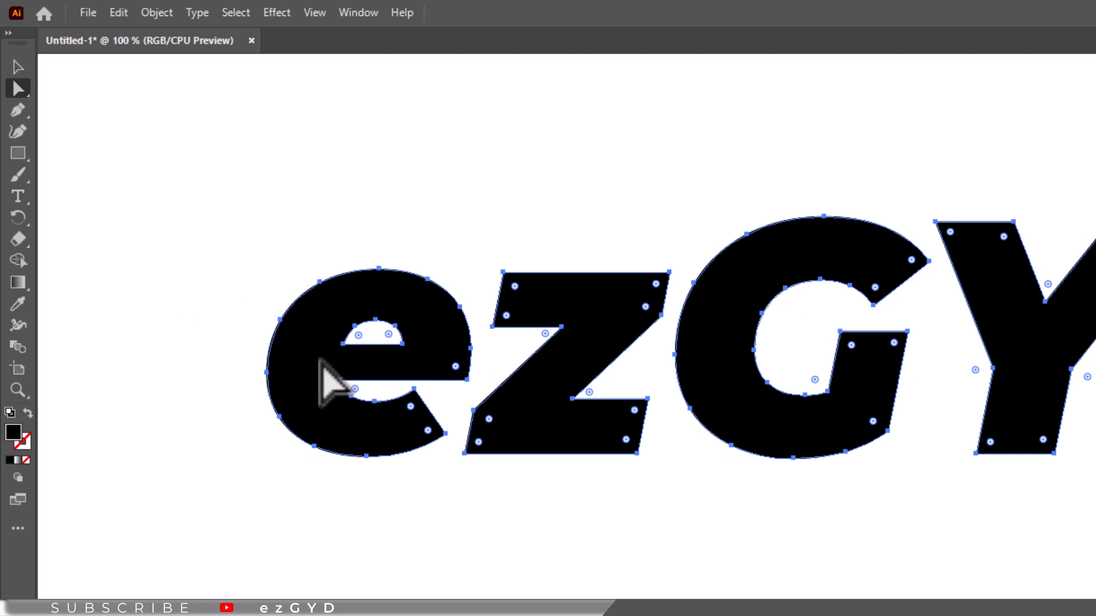
click(280, 326)
drag(280, 322, 243, 321)
drag(268, 375, 210, 343)
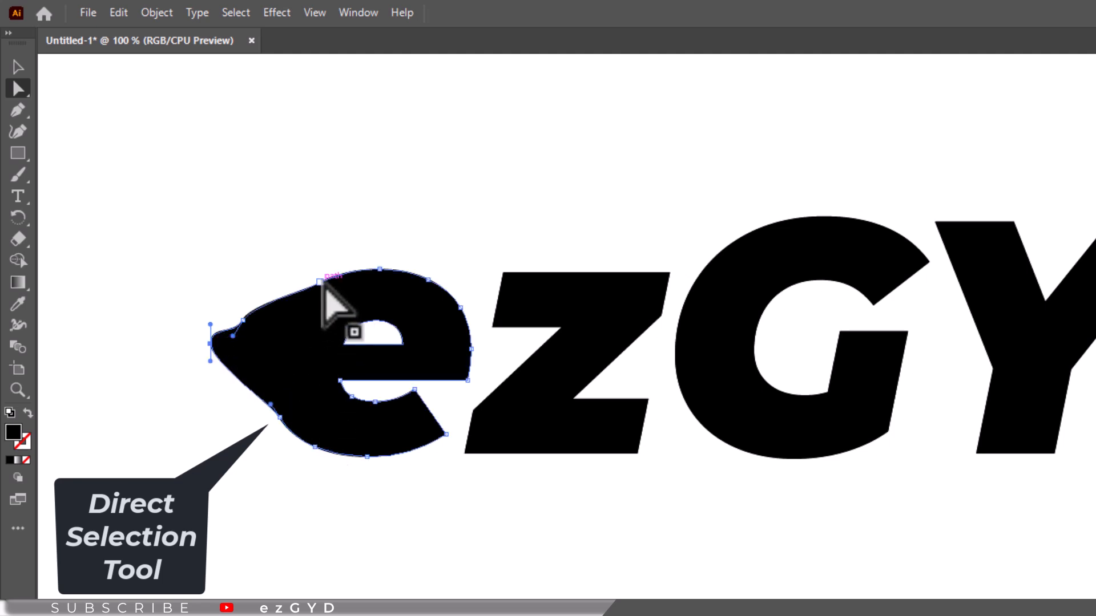
Reshape the upper-left curve of the e by moving its anchor points up and outward
drag(319, 282, 281, 243)
drag(243, 320, 231, 278)
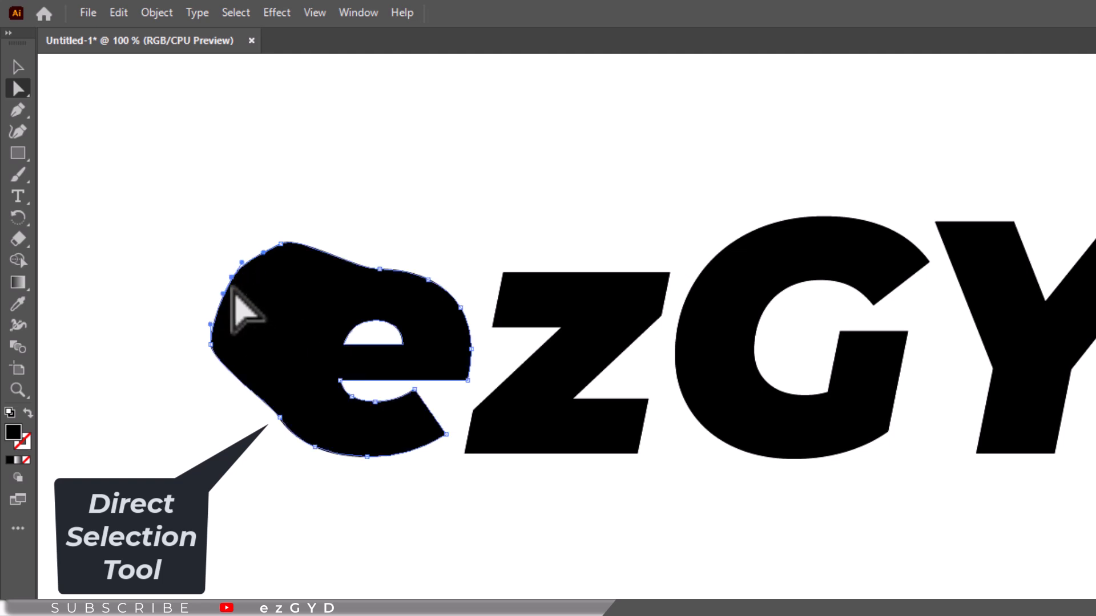
drag(379, 267, 292, 208)
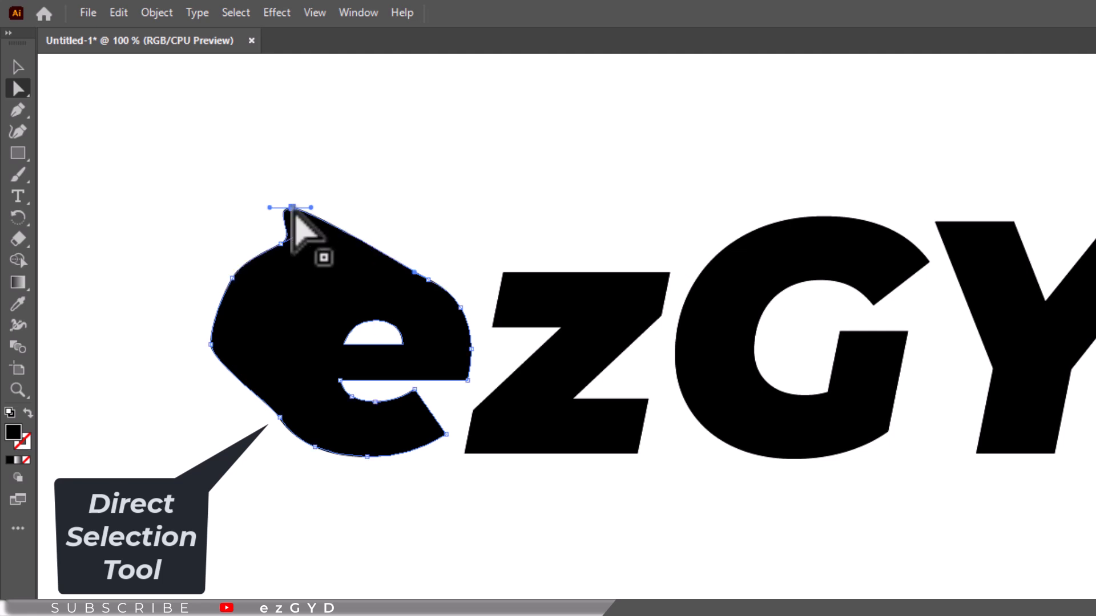
drag(281, 244, 223, 223)
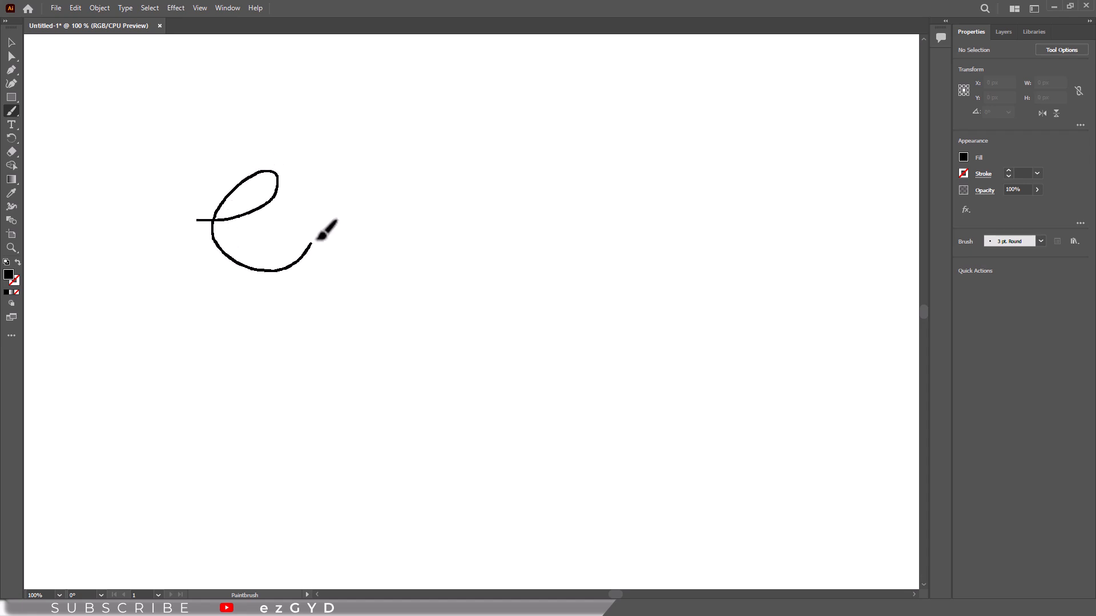
Draw a handwritten z beside the e with the Paintbrush
mouse_move(317, 180)
mouse_down()
mouse_move(391, 167)
mouse_move(343, 259)
mouse_up()
drag(447, 231, 446, 231)
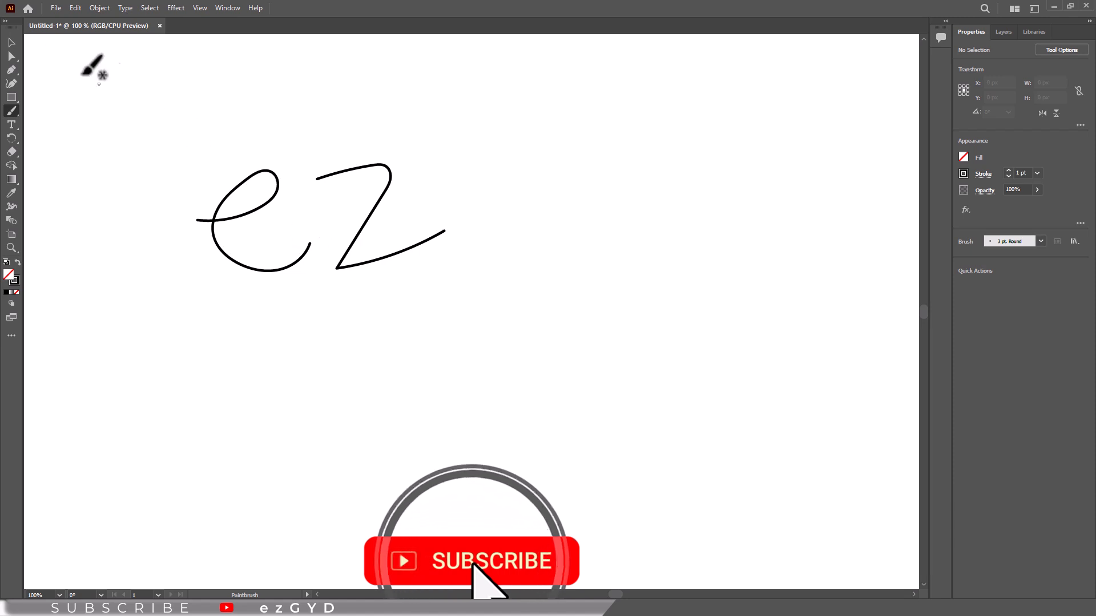
key(v)
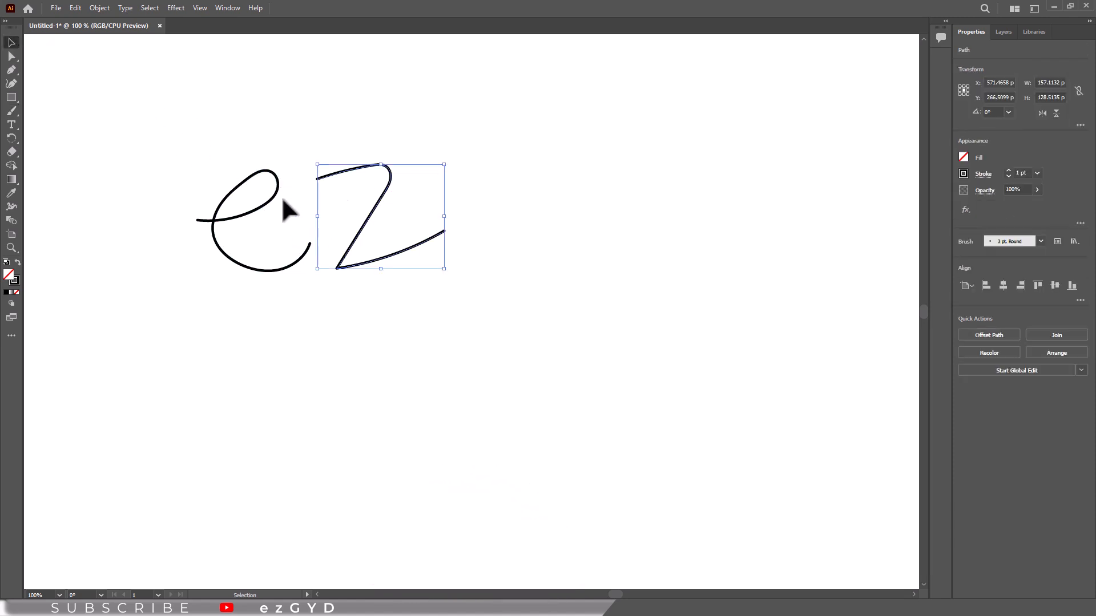
Select both the e and z brush strokes and convert them to shapes with Outline Stroke
click(390, 186)
click(963, 157)
drag(176, 136, 437, 309)
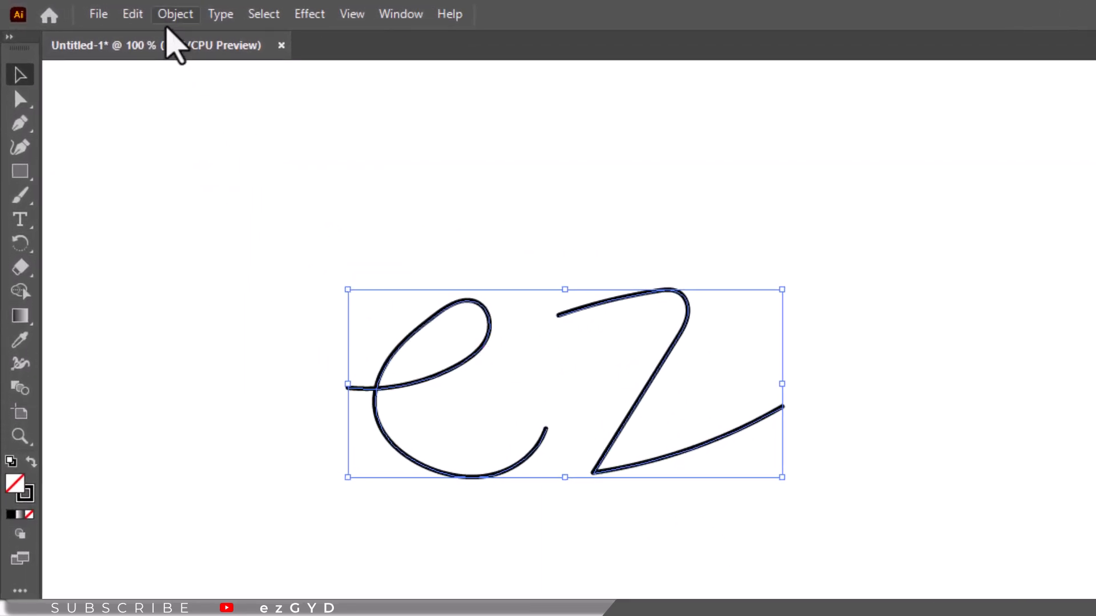
click(170, 17)
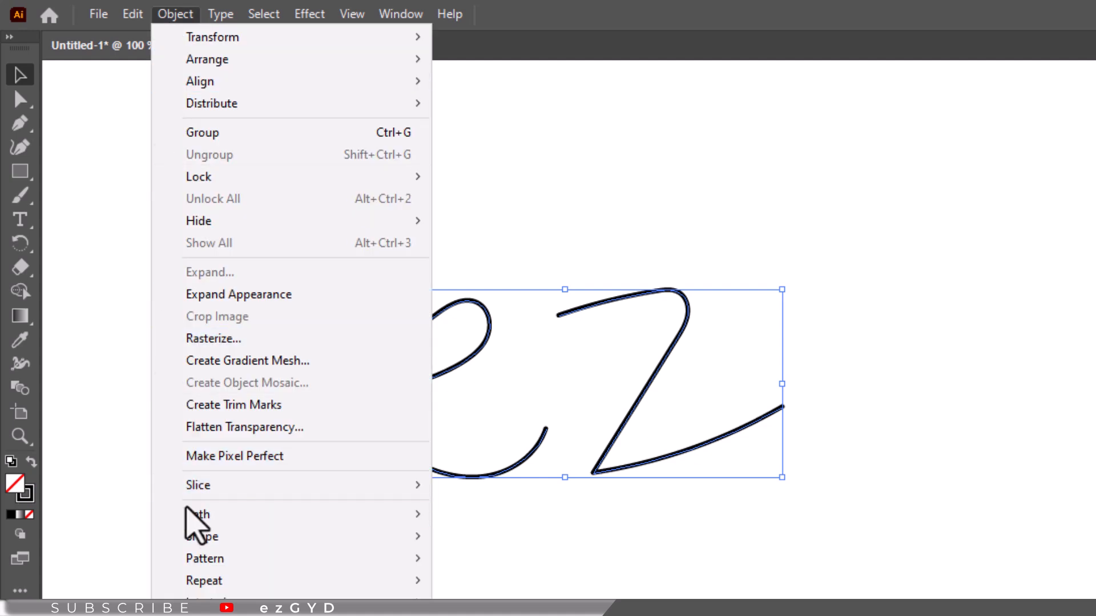
mouse_move(251, 514)
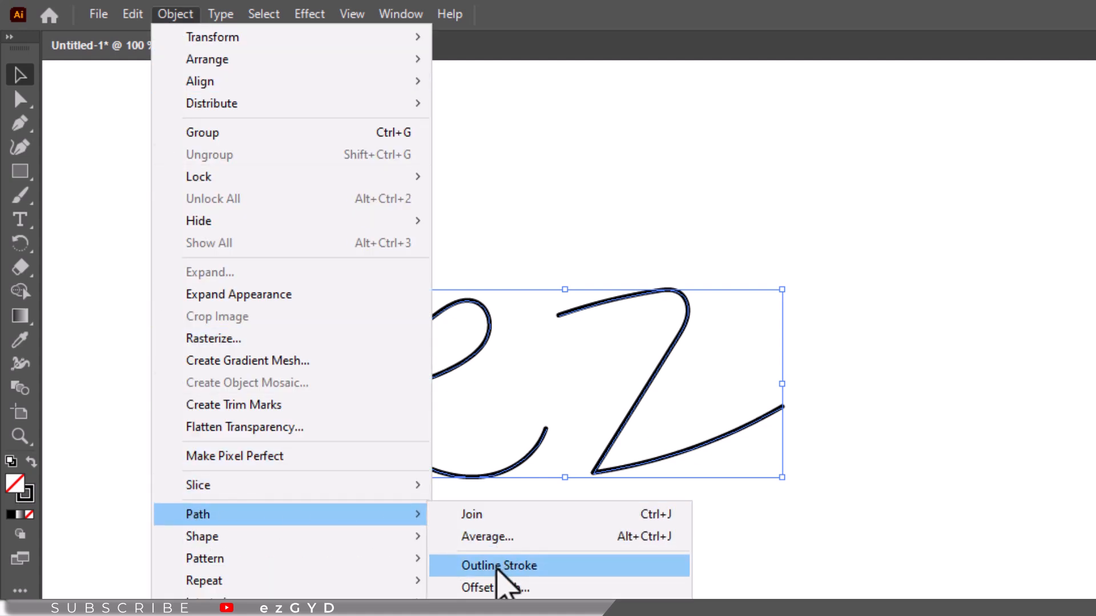
click(498, 565)
click(502, 555)
Merge the overlapping pieces of the outlined e where its stroke crosses itself, using Shape Builder
key(z)
drag(286, 250, 570, 514)
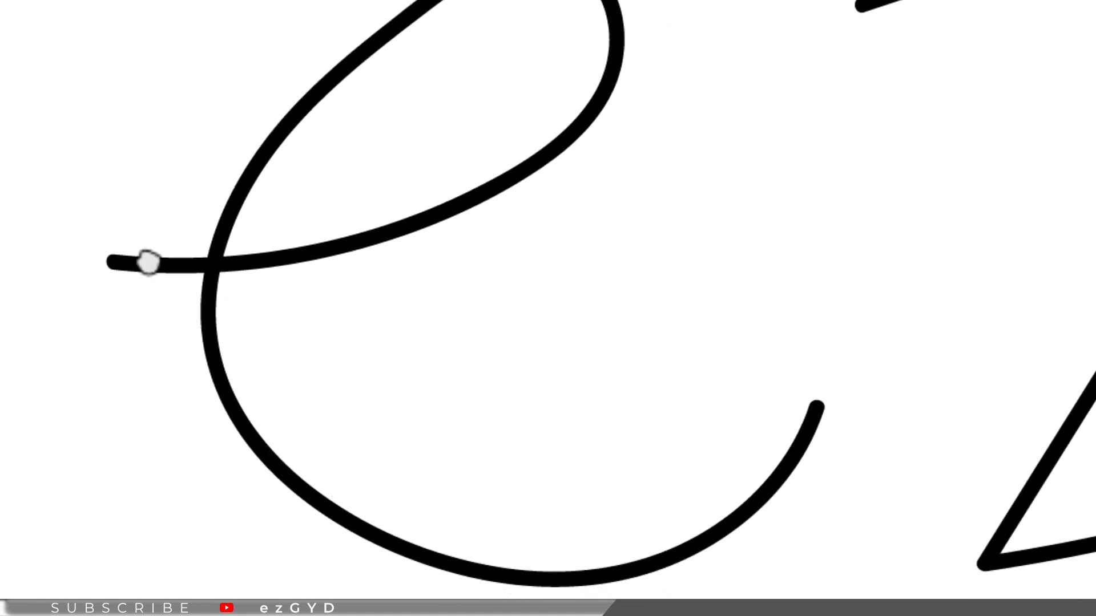
drag(148, 263, 236, 306)
key(v)
click(307, 308)
key(z)
drag(235, 235, 399, 386)
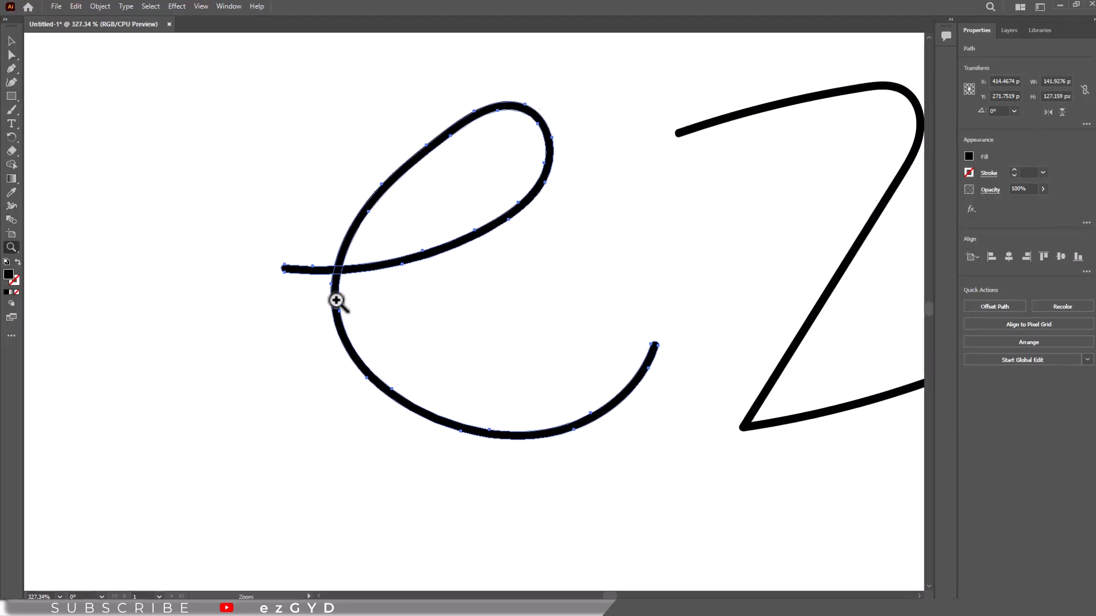
key(v)
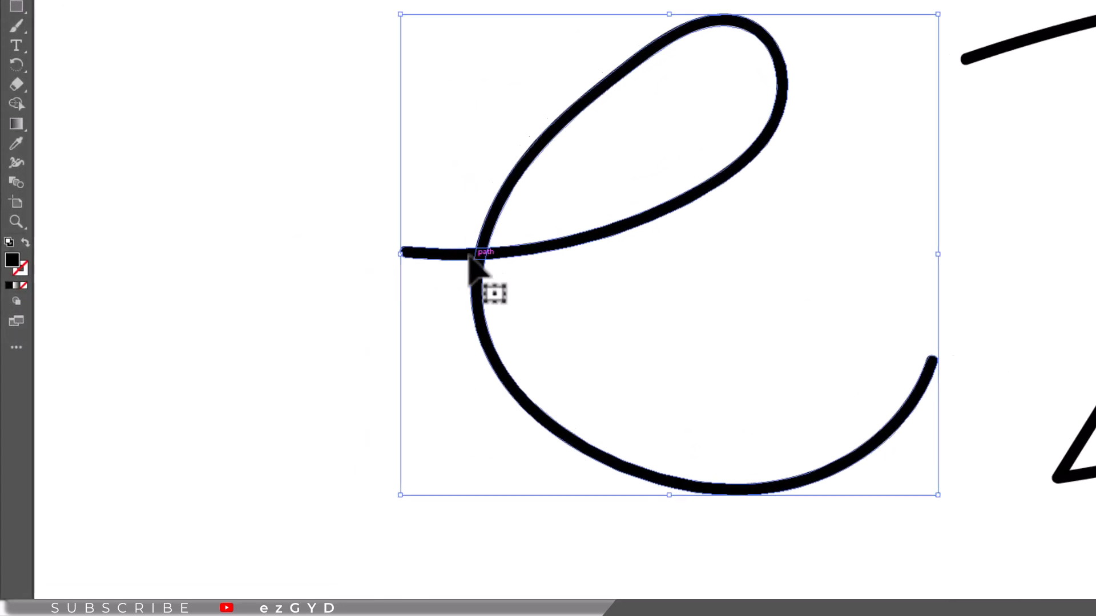
click(20, 75)
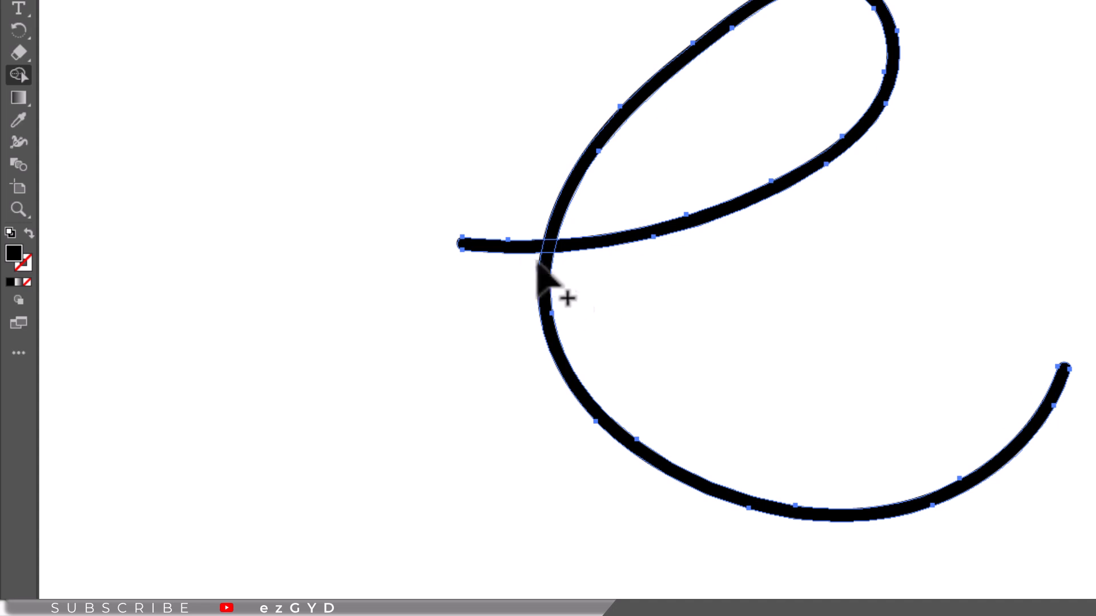
mouse_move(539, 251)
mouse_down()
mouse_move(569, 253)
mouse_move(549, 248)
mouse_move(539, 371)
mouse_up()
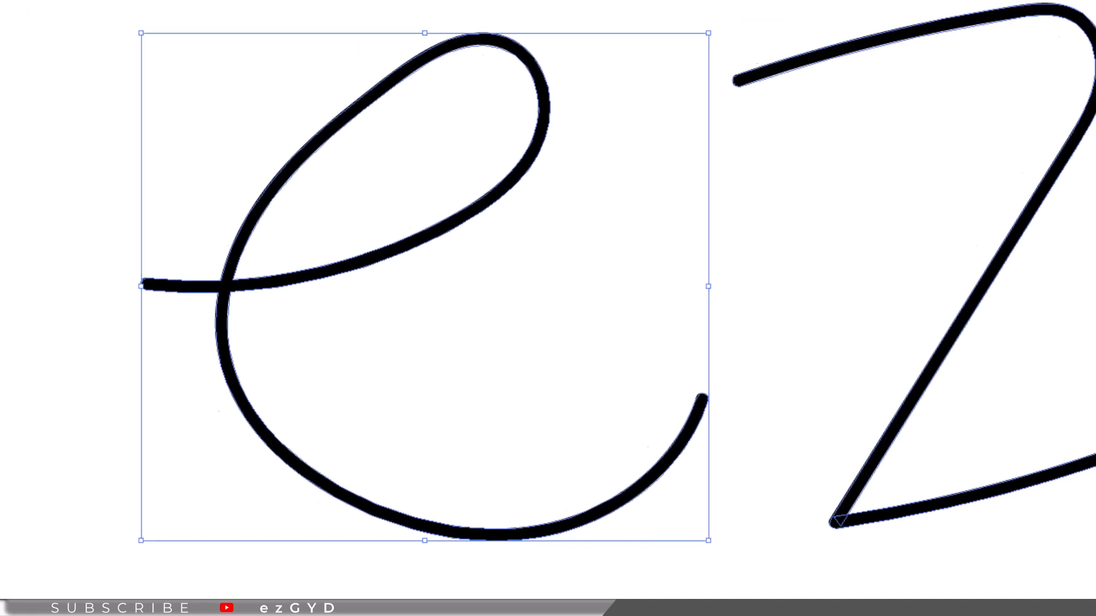
Change the e's fill colour to orange and then to red
click(986, 195)
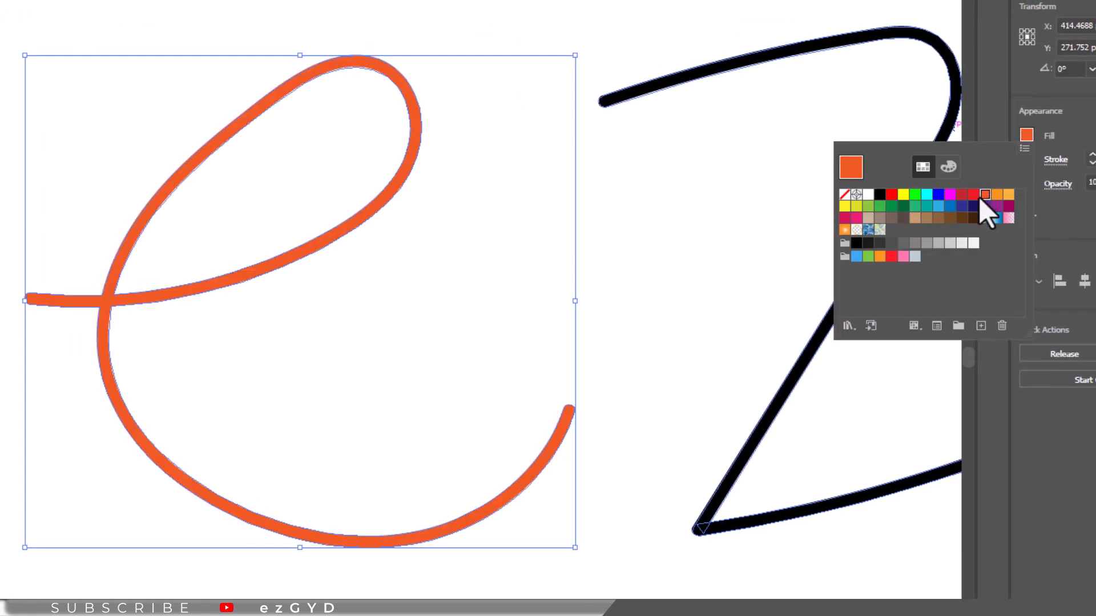
click(974, 195)
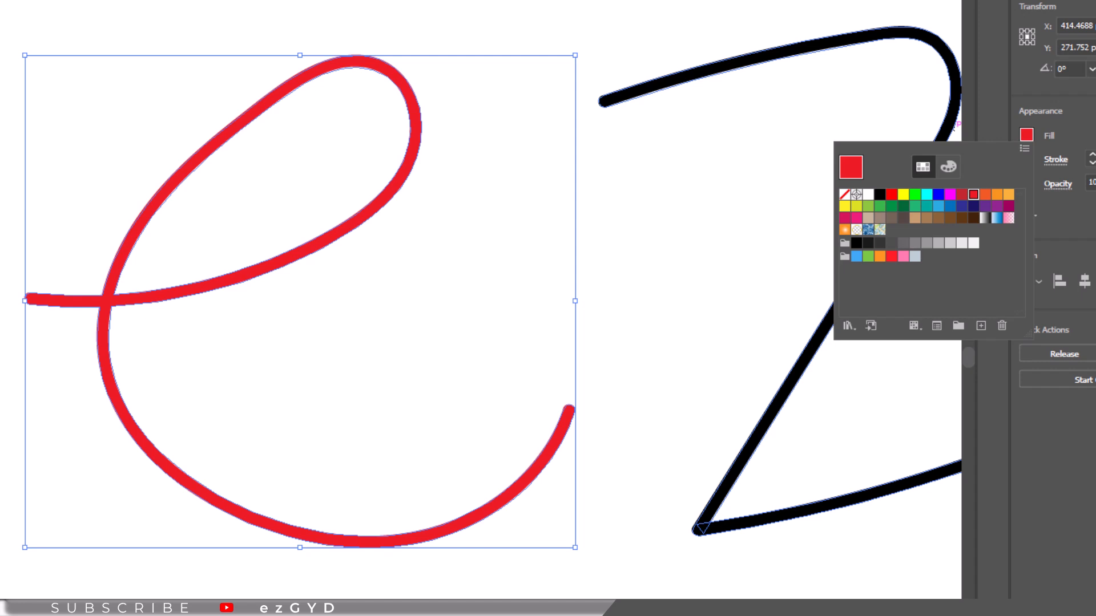
click(952, 129)
click(891, 129)
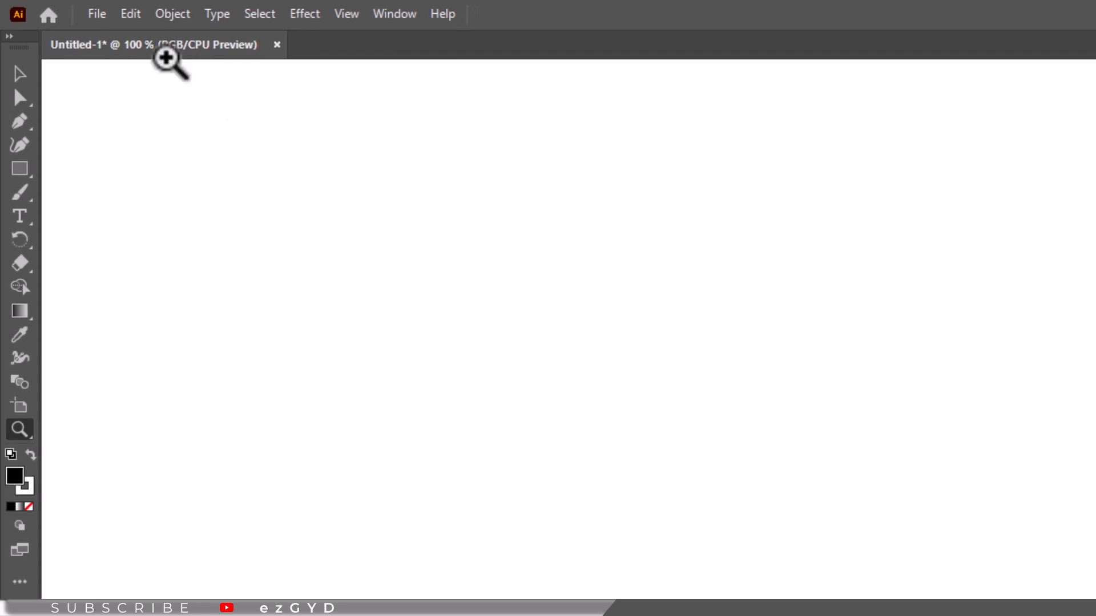
Place the image scan.png from the Documents folder onto the artboard
click(93, 13)
click(139, 331)
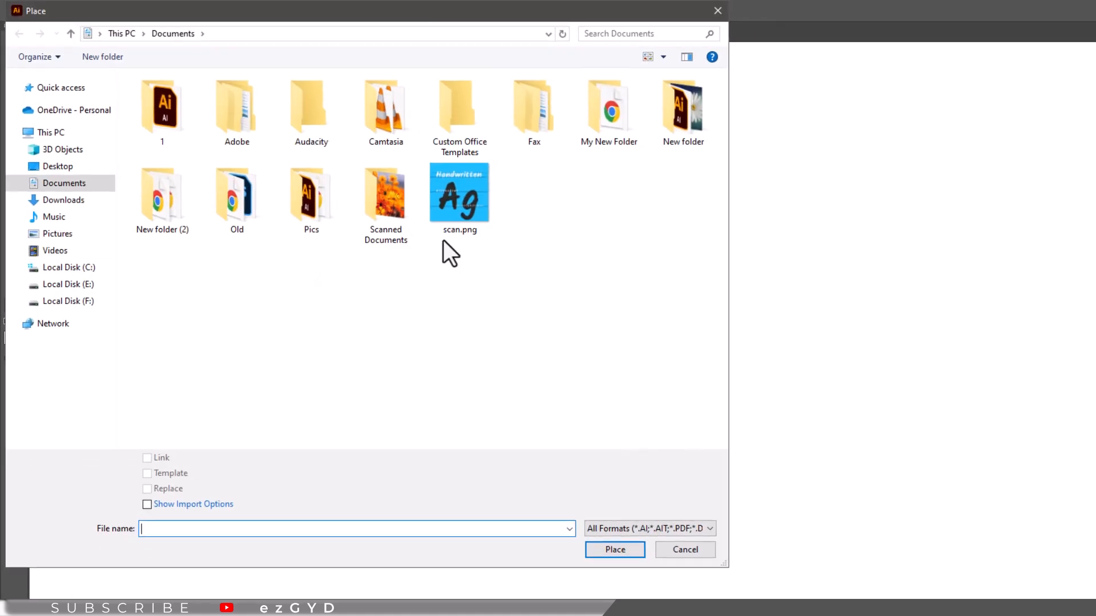
click(451, 231)
click(614, 549)
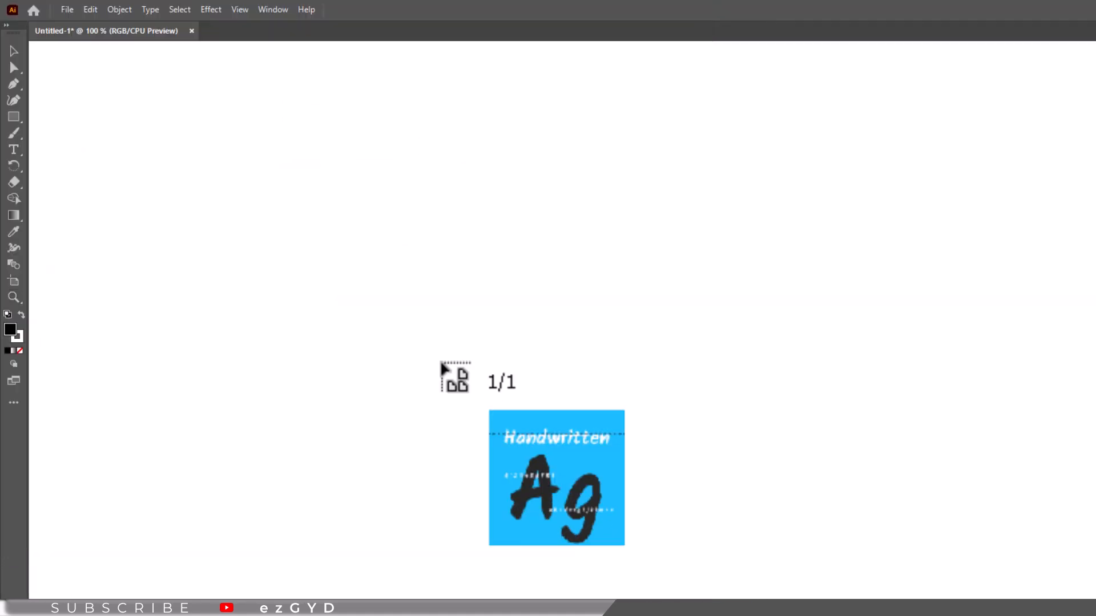
click(158, 58)
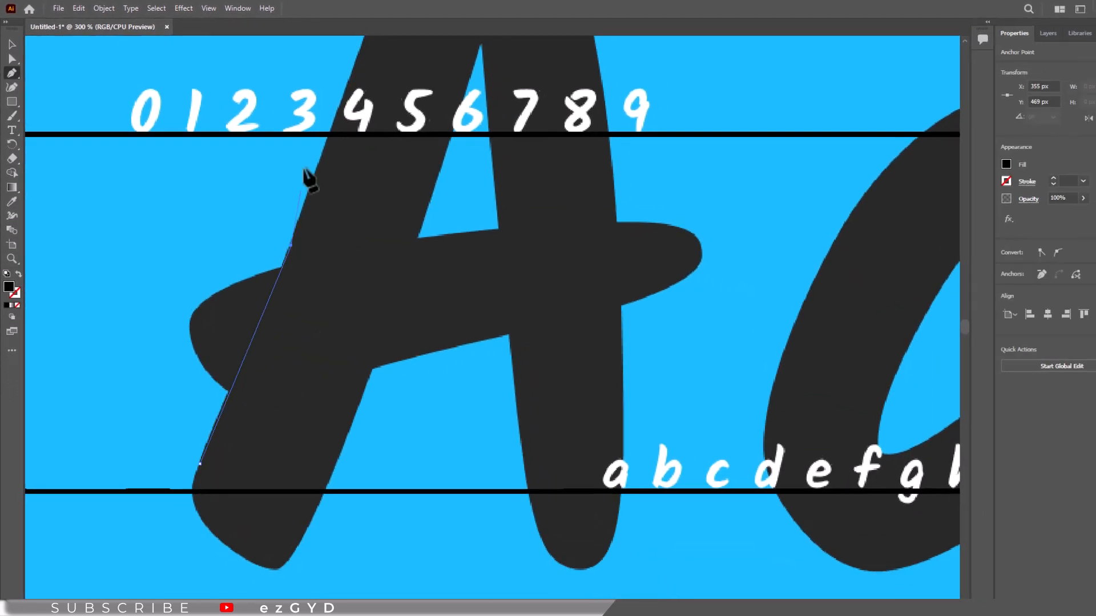
Trace the left edge and rounded apex of the scanned letter A with the Pen tool
click(306, 150)
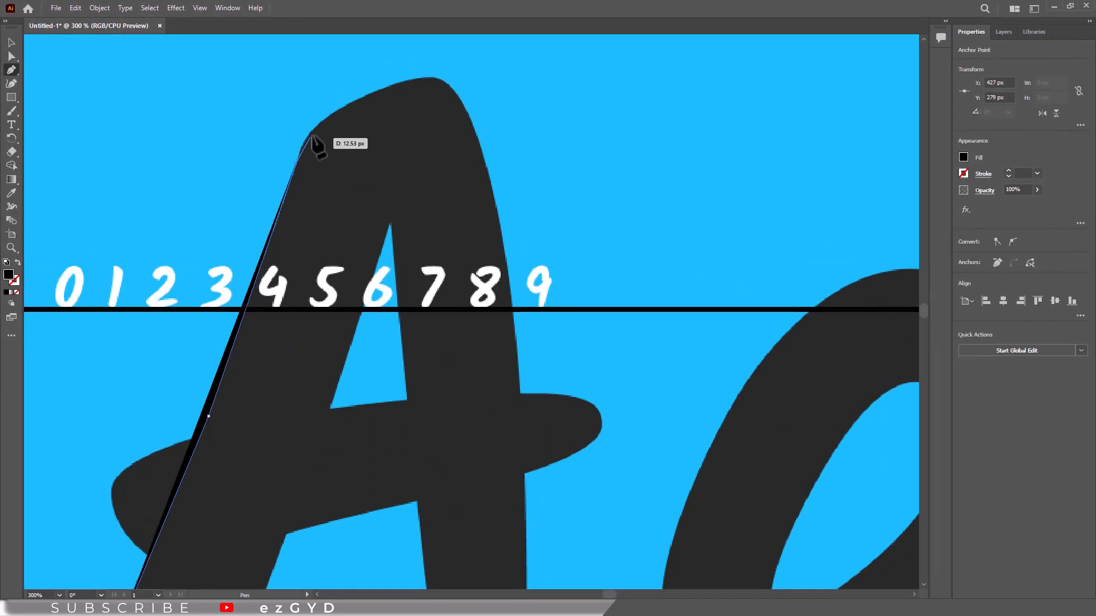
click(450, 85)
click(462, 99)
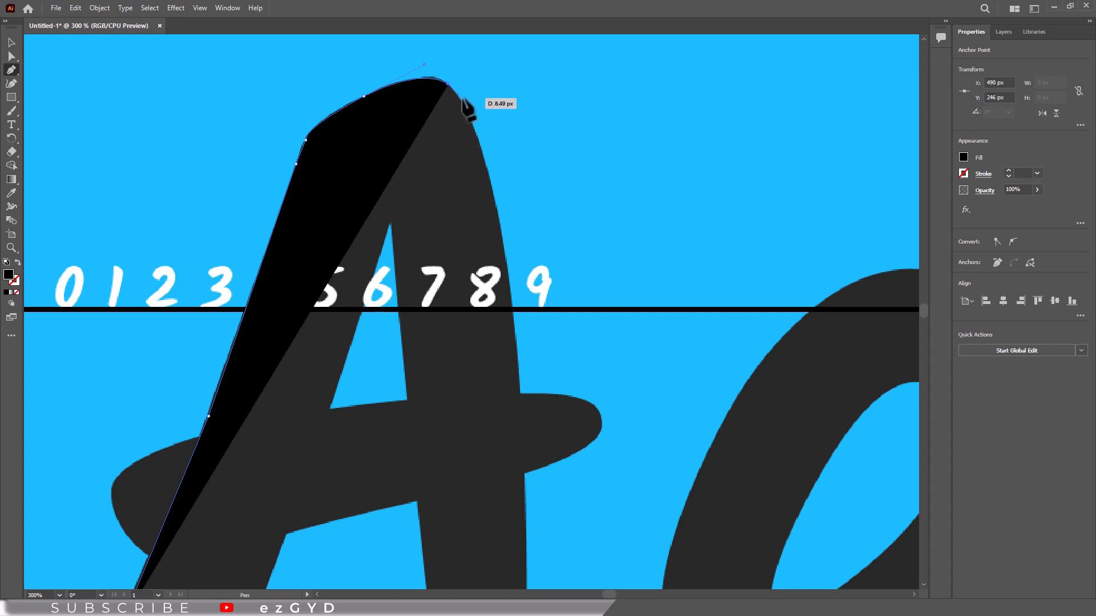
click(466, 111)
key(ctrl+equal)
key(ctrl+equal)
key(ctrl+equal)
Continue the Pen path down the outer edge of the A's right leg
click(508, 394)
drag(542, 531, 431, 267)
click(465, 447)
drag(486, 491, 470, 217)
click(464, 320)
click(482, 515)
drag(573, 453, 400, 168)
click(403, 217)
click(405, 438)
drag(407, 468, 406, 187)
click(397, 339)
Set the path's fill to none and trace around the rounded foot of the A's right leg
click(964, 155)
click(809, 181)
click(382, 437)
click(331, 513)
click(291, 520)
click(263, 516)
click(197, 448)
click(178, 384)
click(144, 202)
Continue the Pen path up the inner edge of the A's right leg to the peak of the inner opening
drag(141, 124, 288, 307)
click(279, 249)
click(260, 106)
drag(272, 169, 331, 428)
click(292, 80)
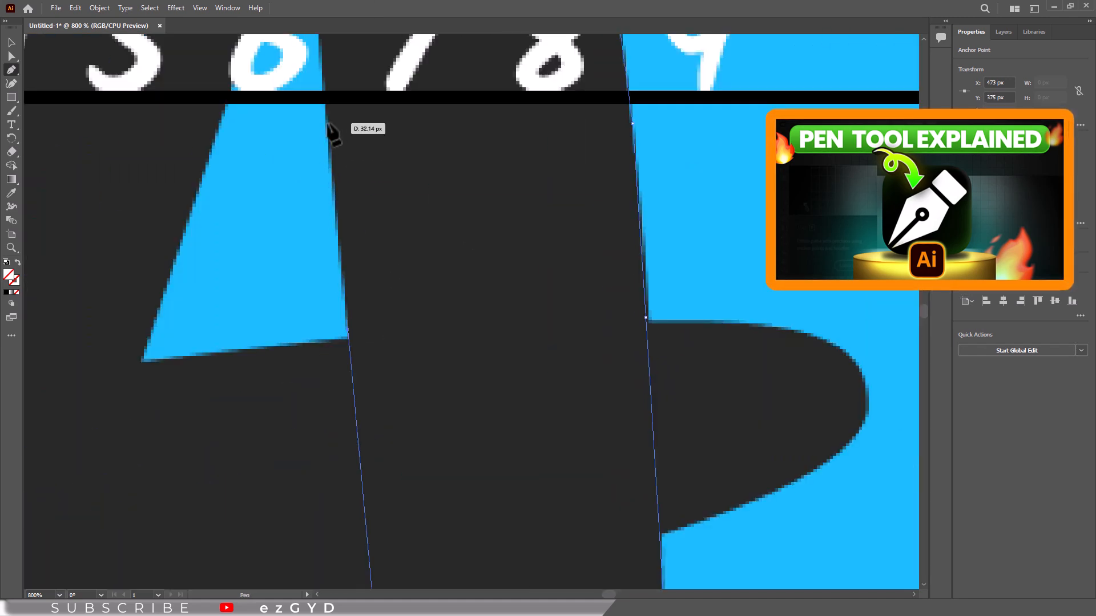
click(326, 123)
drag(329, 128, 405, 366)
click(377, 100)
Trace down the inner edge of the A's left leg towards its foot
click(281, 348)
click(239, 449)
drag(240, 448, 355, 167)
click(228, 495)
drag(229, 495, 371, 202)
click(293, 354)
Trace around the foot of the A's left leg and close the path at its starting point
click(262, 390)
click(201, 378)
click(143, 340)
drag(143, 340, 366, 429)
click(302, 377)
click(277, 331)
click(263, 299)
click(264, 267)
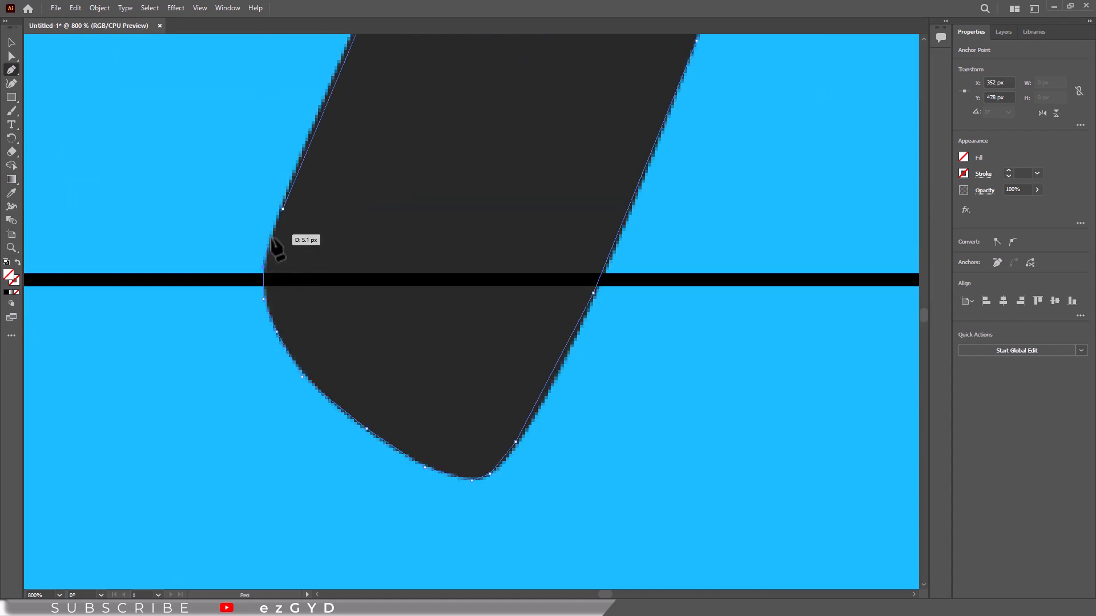
click(283, 209)
Start a separate Pen path along the upper edge and rounded right end of the A's crossbar
drag(343, 69, 148, 551)
click(11, 69)
click(188, 220)
click(283, 187)
click(678, 104)
drag(678, 104, 99, 276)
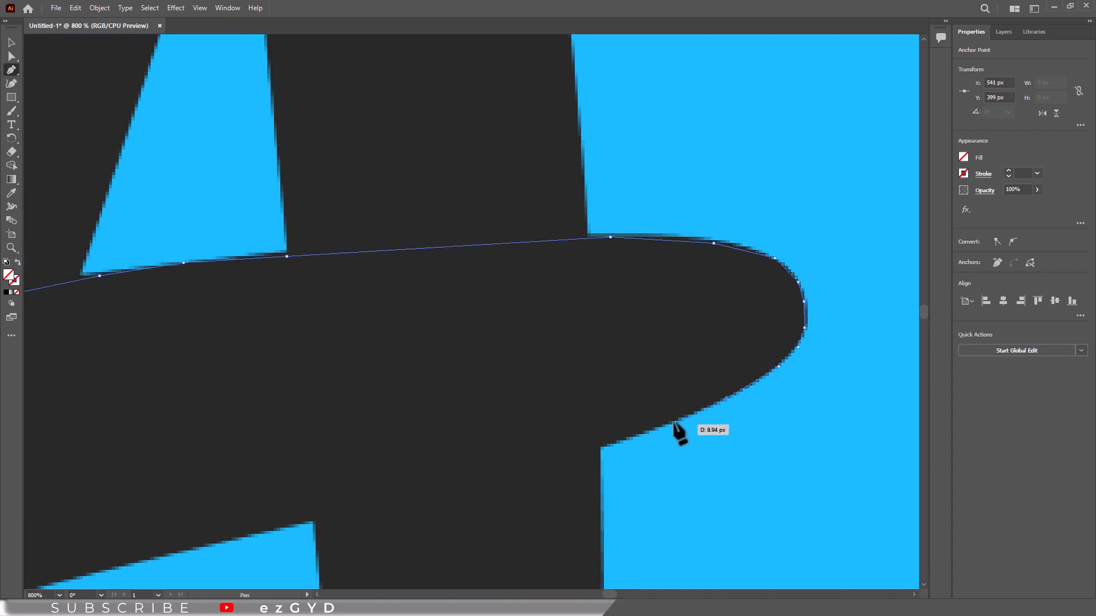
Trace the crossbar's lower edge and rounded left end to complete its outline
click(679, 421)
click(610, 446)
click(314, 522)
click(98, 572)
drag(98, 572, 345, 384)
click(213, 420)
drag(213, 421, 692, 193)
click(319, 246)
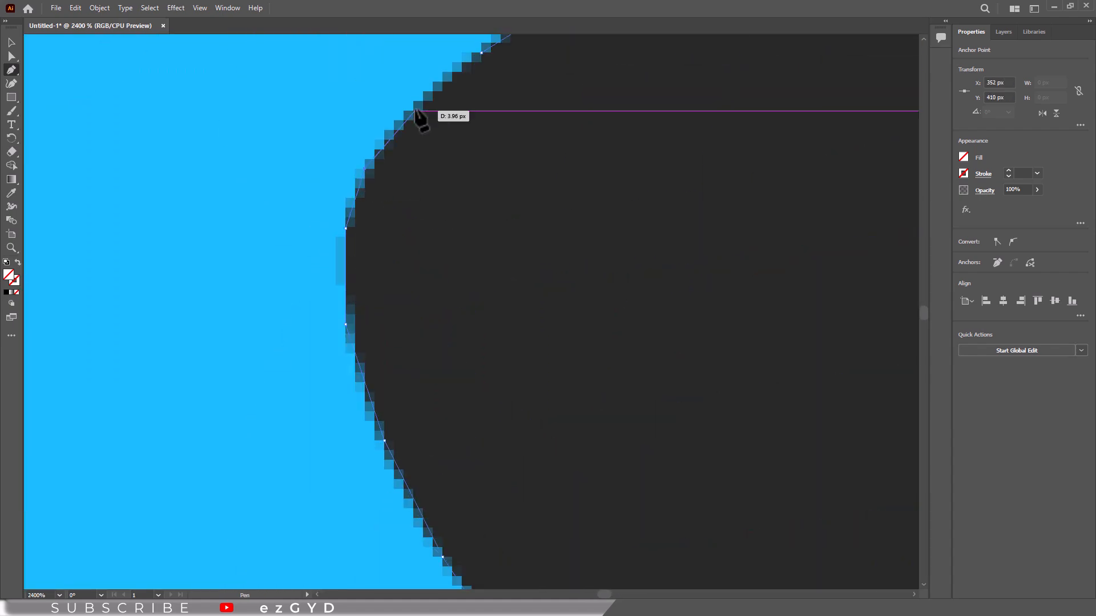
click(404, 111)
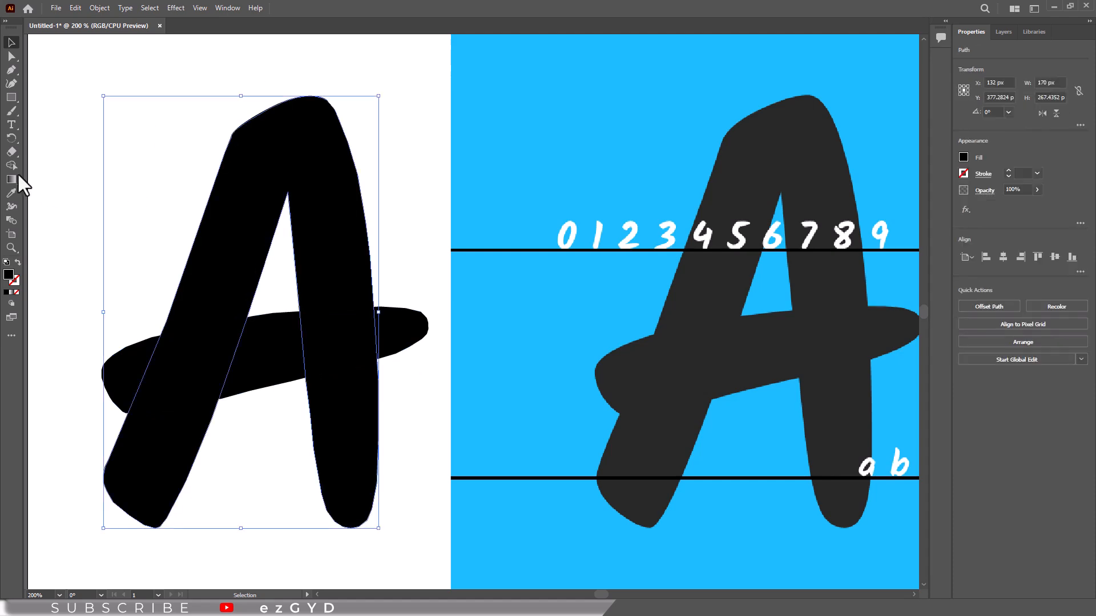
Select the traced A legs and crossbar together and merge all their overlapping regions into one shape with Shape Builder
click(12, 167)
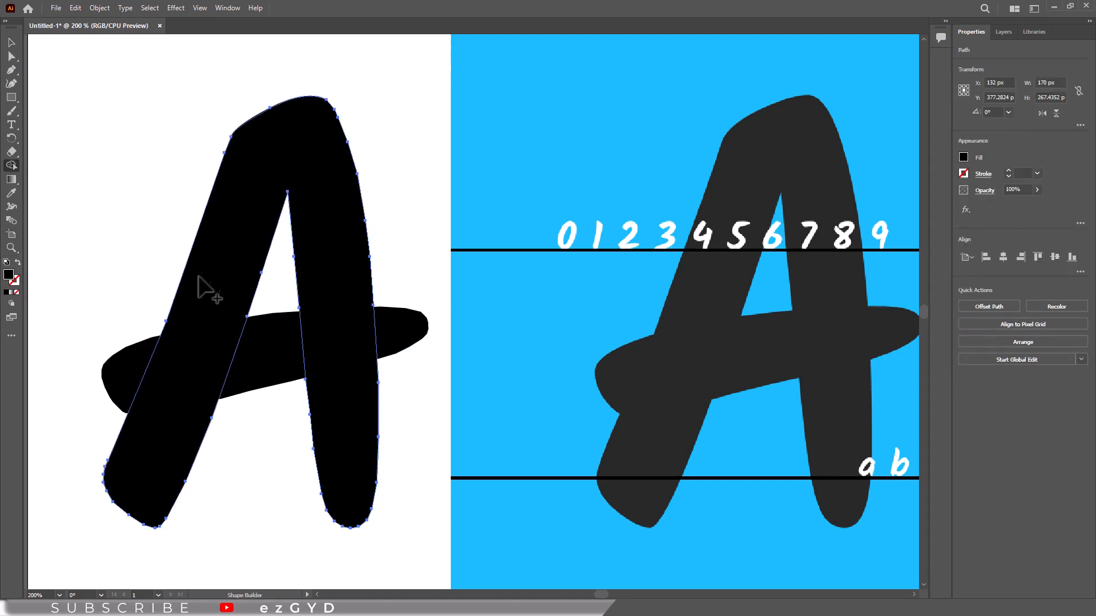
click(13, 43)
drag(307, 377, 343, 465)
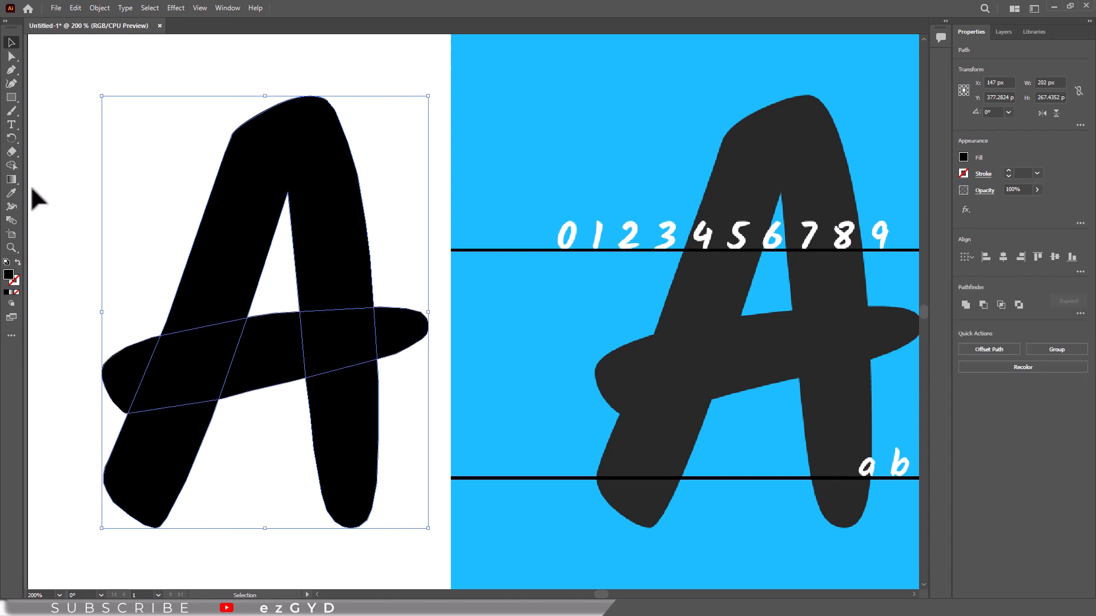
click(12, 166)
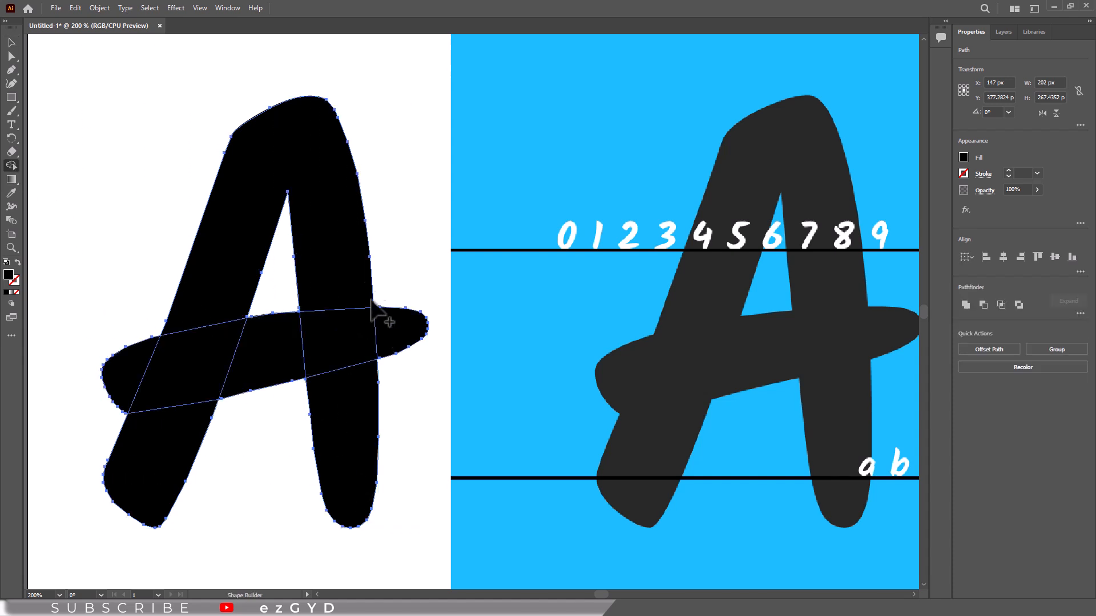
mouse_move(153, 467)
mouse_down()
mouse_move(181, 377)
mouse_move(132, 370)
mouse_move(154, 366)
mouse_move(209, 311)
mouse_up()
mouse_move(219, 365)
mouse_down()
mouse_move(375, 362)
mouse_move(362, 347)
mouse_move(345, 443)
mouse_up()
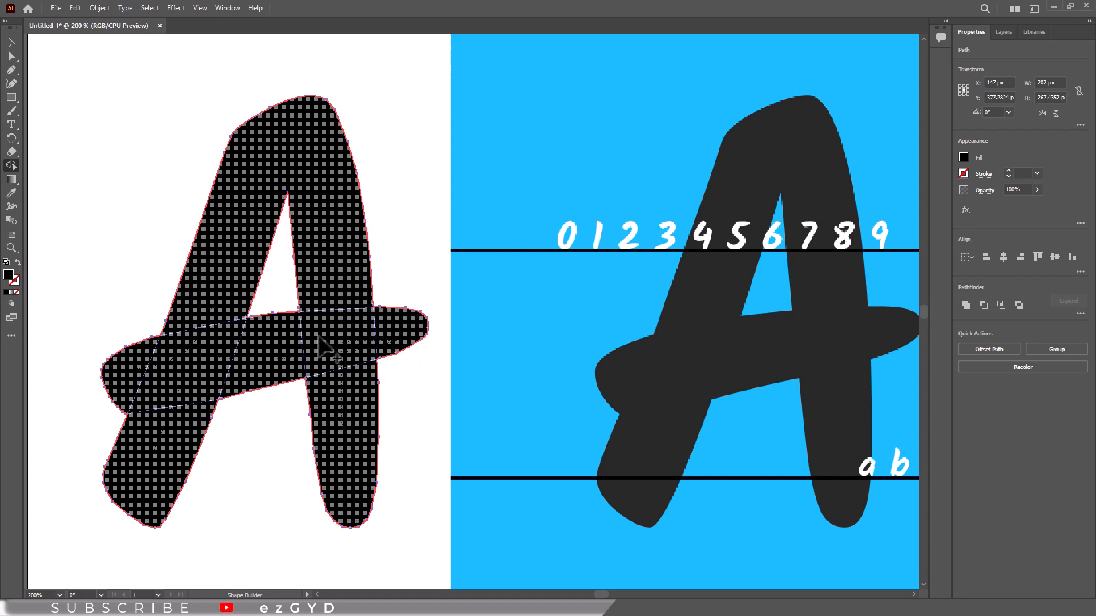
drag(327, 337, 270, 341)
Fill the merged letter A with red
click(12, 43)
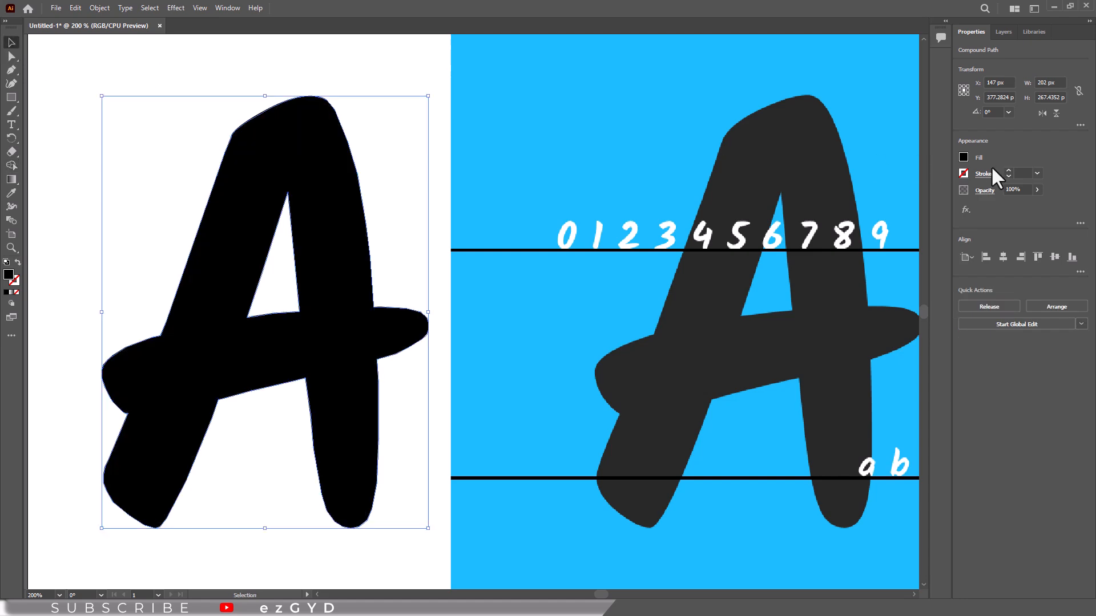
click(963, 157)
click(927, 198)
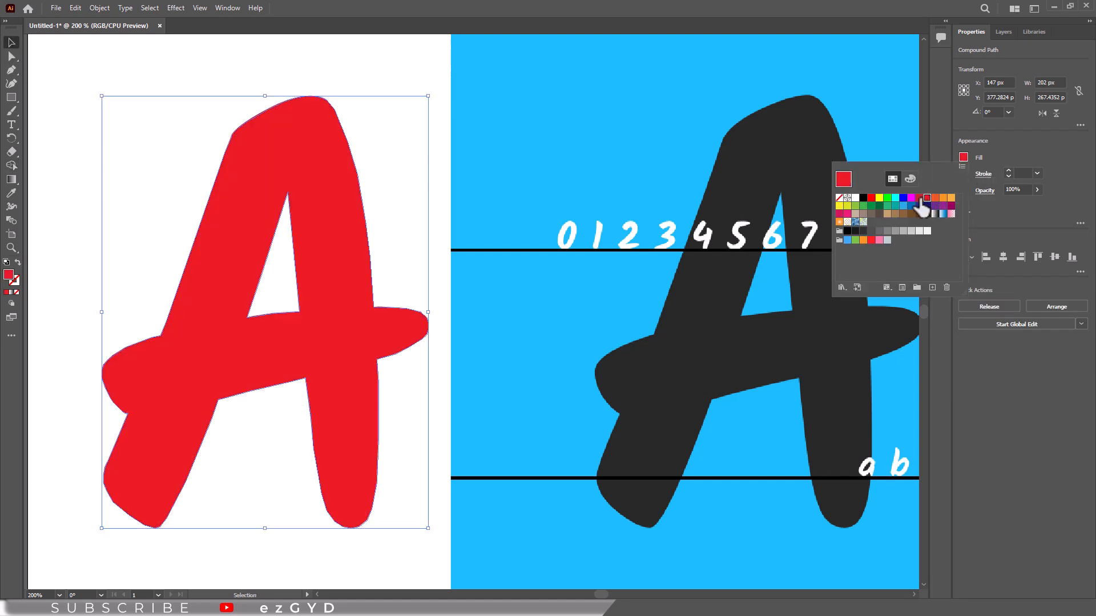
Try several swatch colours on the merged letter A, settle on a dark green fill, and deselect it
click(911, 198)
click(920, 206)
click(927, 206)
click(879, 206)
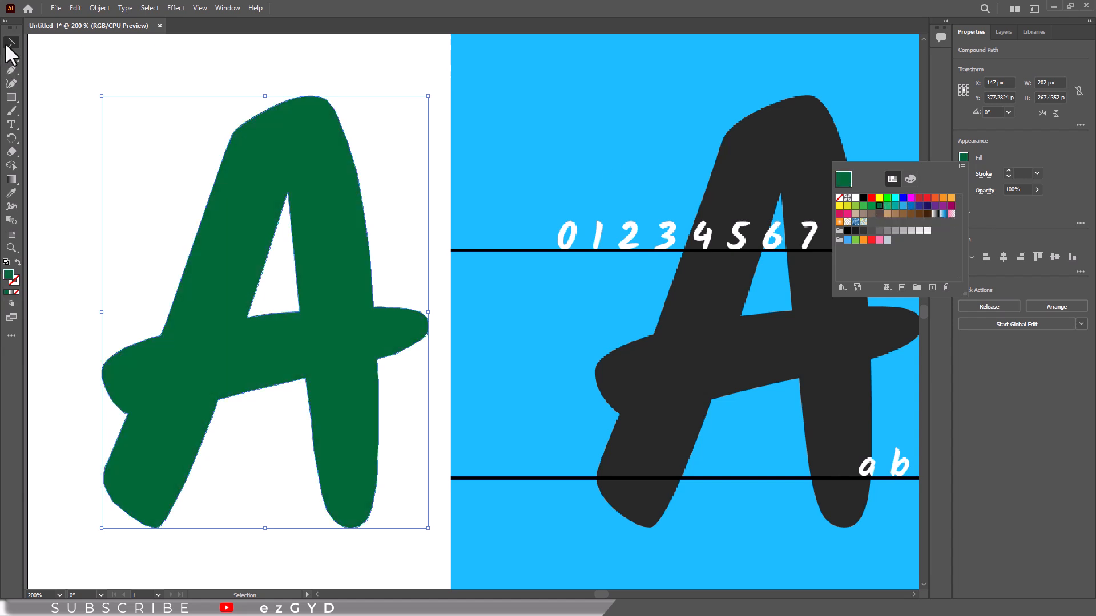
click(64, 45)
click(94, 58)
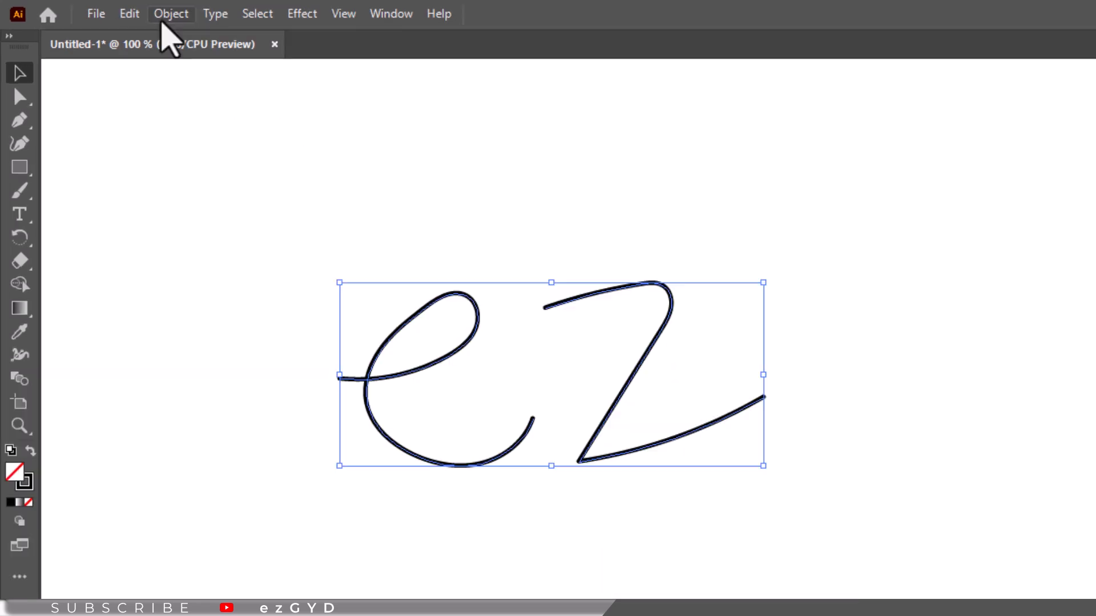
Convert the brush-drawn e and z strokes into filled outlines with Outline Stroke and look closely at the e
click(166, 17)
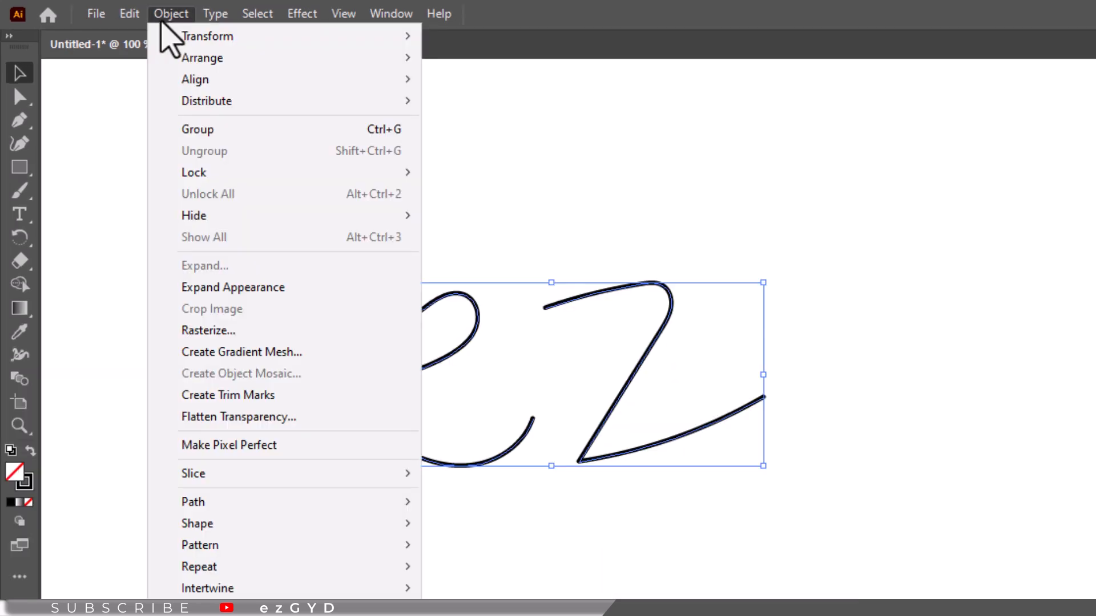
mouse_move(197, 508)
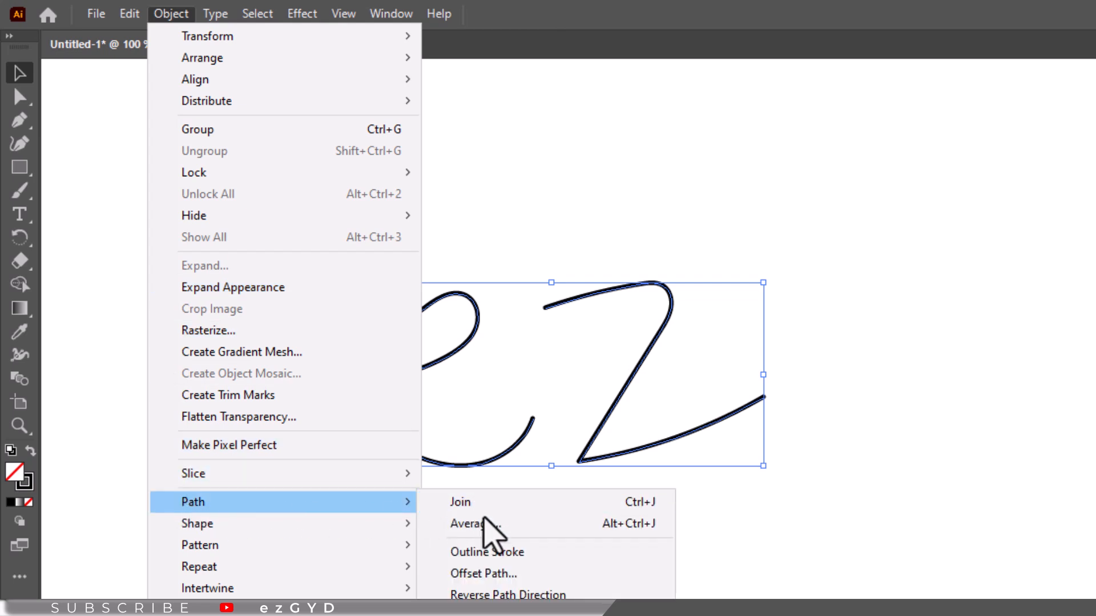
click(485, 553)
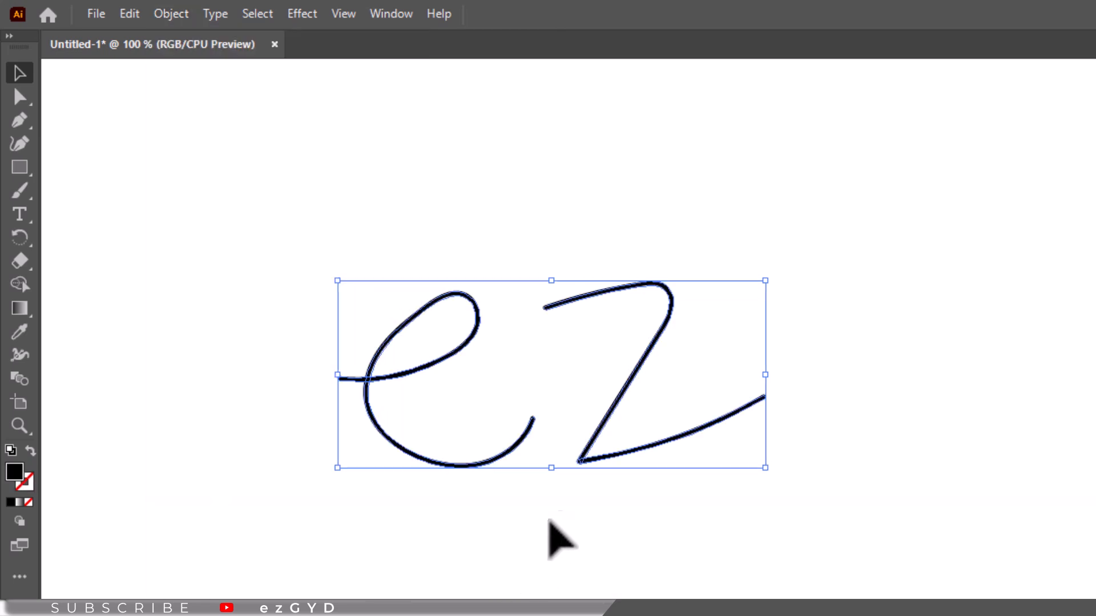
click(494, 547)
key(z)
drag(281, 242, 562, 502)
key(space)
drag(166, 271, 210, 292)
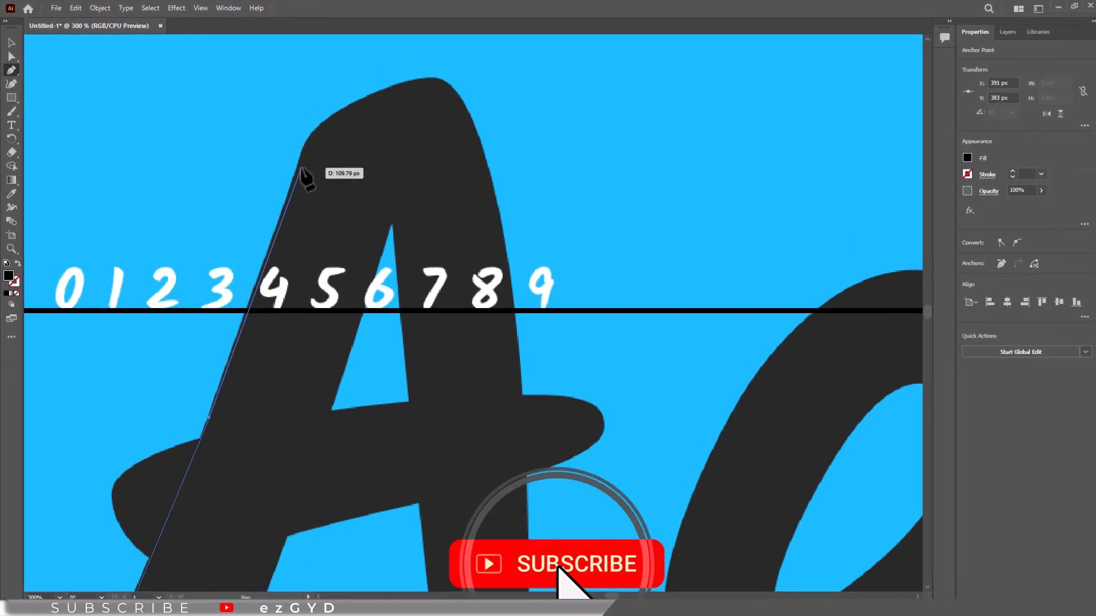
Trace the upper outer edge of the scanned A's left leg and around its rounded apex with the Pen
click(297, 166)
drag(429, 68, 429, 65)
click(449, 84)
click(461, 99)
Continue the Pen path from the apex down the upper outer edge of the A's right leg
key(ctrl+plus)
key(ctrl+plus)
key(ctrl+plus)
click(482, 345)
click(521, 442)
key(space)
drag(527, 468, 404, 162)
click(464, 447)
drag(465, 470, 448, 194)
click(465, 320)
click(485, 519)
Extend the path straight across the crossbar and down the lower outer edge of the A's right leg
drag(488, 525, 371, 293)
drag(445, 360, 453, 216)
click(394, 451)
drag(399, 350, 398, 182)
click(394, 452)
drag(391, 467, 399, 171)
click(397, 339)
Set the path's fill to None and trace around the rounded foot of the A's right leg
click(964, 157)
click(844, 200)
click(367, 24)
click(377, 443)
click(359, 489)
click(300, 519)
click(240, 500)
click(198, 450)
click(178, 385)
Trace up the inner edge of the A's right leg, across the crossbar to the base of the counter
click(145, 204)
drag(141, 185, 288, 368)
click(278, 249)
click(259, 107)
drag(260, 120, 329, 443)
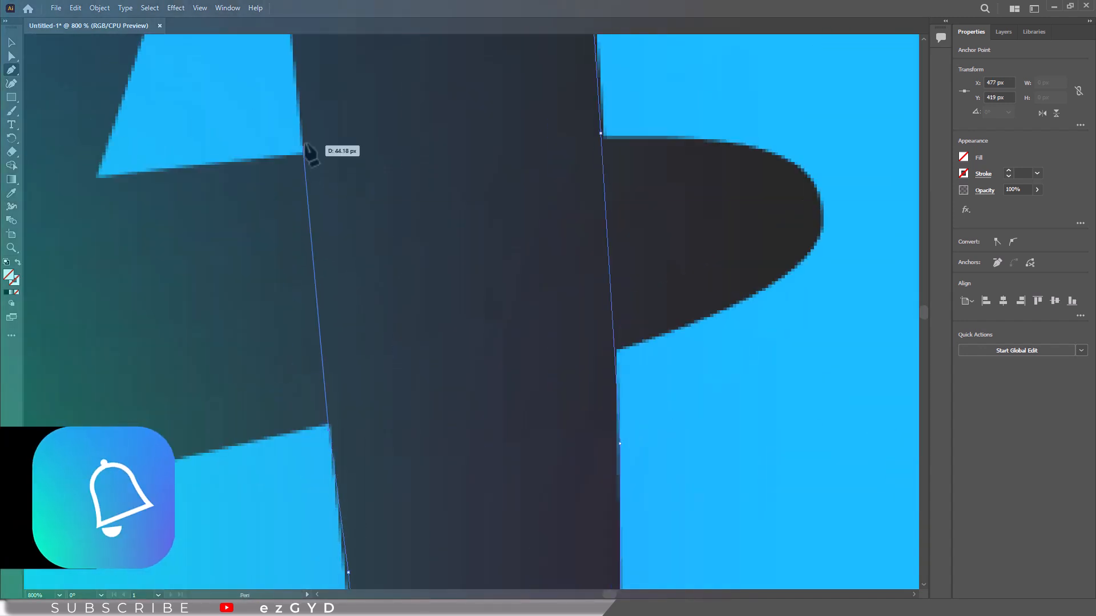
click(302, 145)
Trace up to the counter's peak and down the inner edge of the A's left leg
drag(305, 137, 413, 560)
click(379, 108)
drag(348, 422, 422, 167)
click(279, 345)
drag(279, 365, 360, 137)
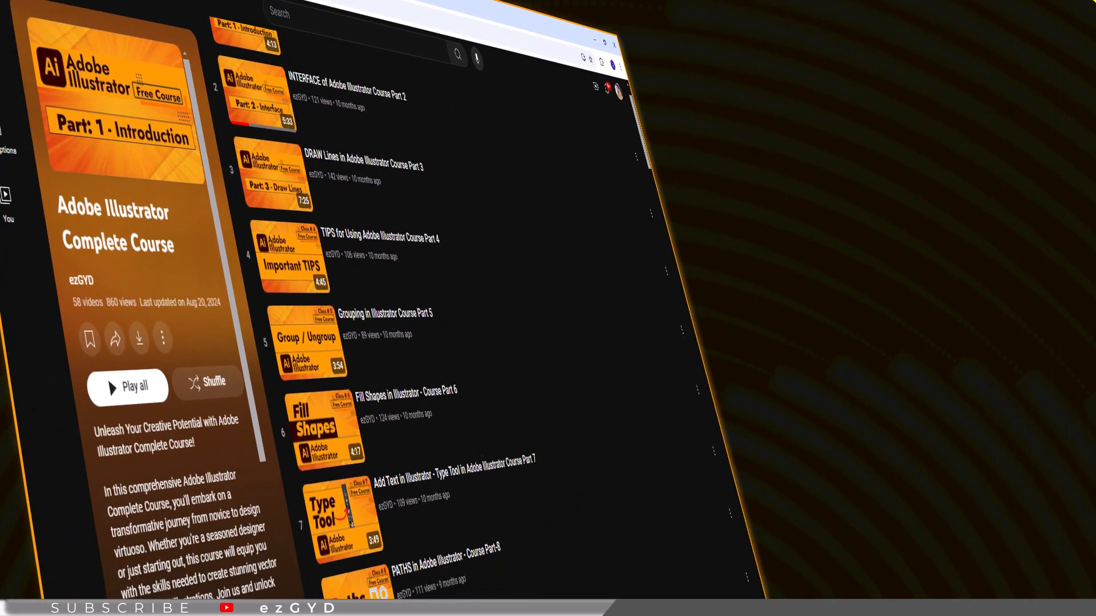
scroll(434, 320, down, 1)
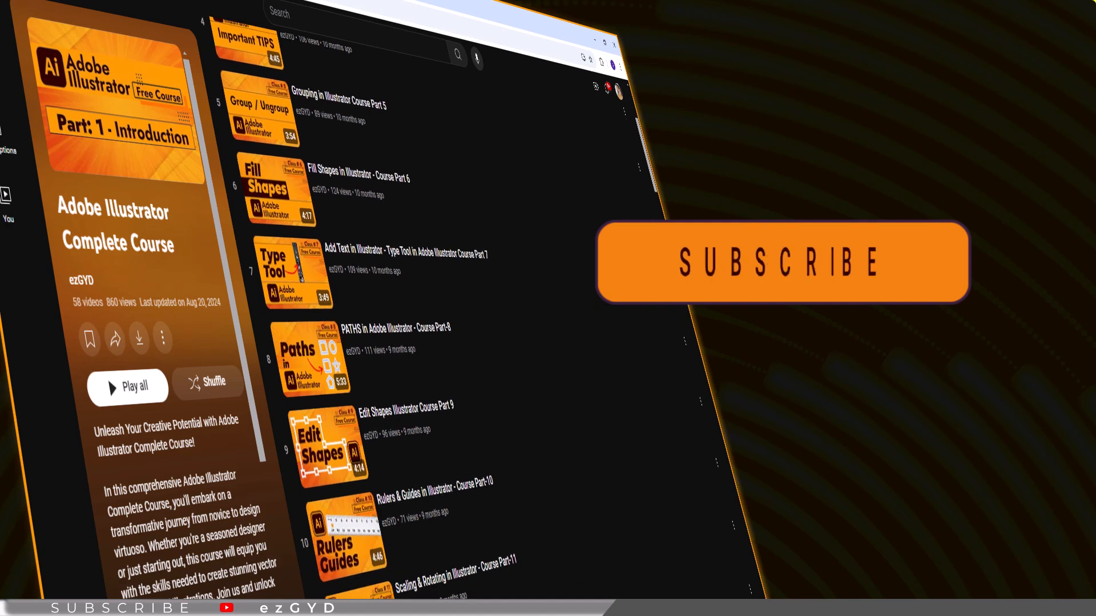
scroll(433, 320, down, 3)
scroll(433, 320, down, 3)
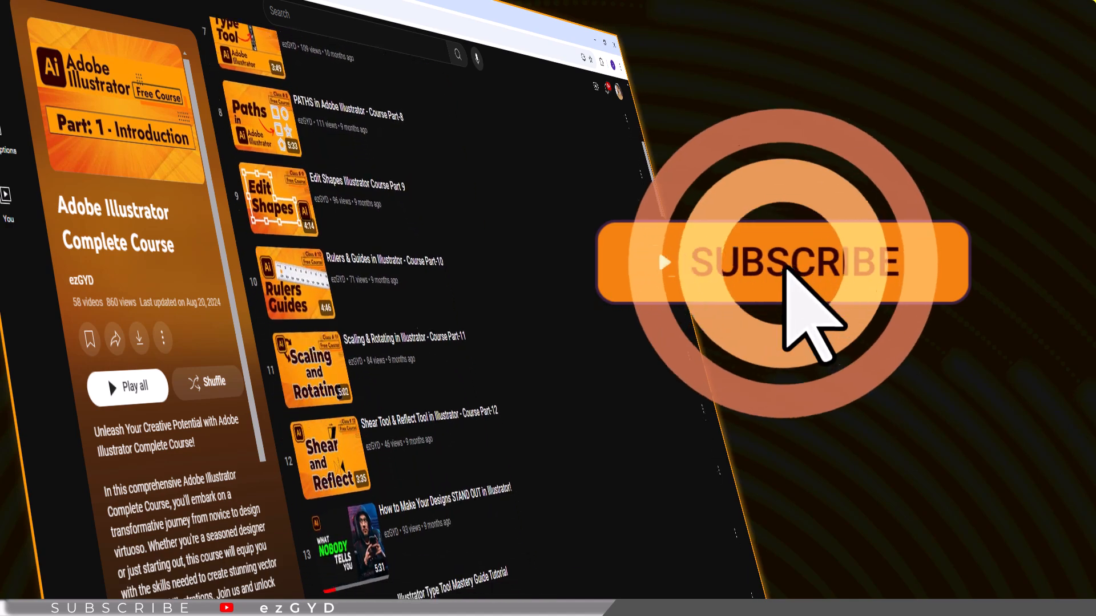
scroll(338, 436, down, 4)
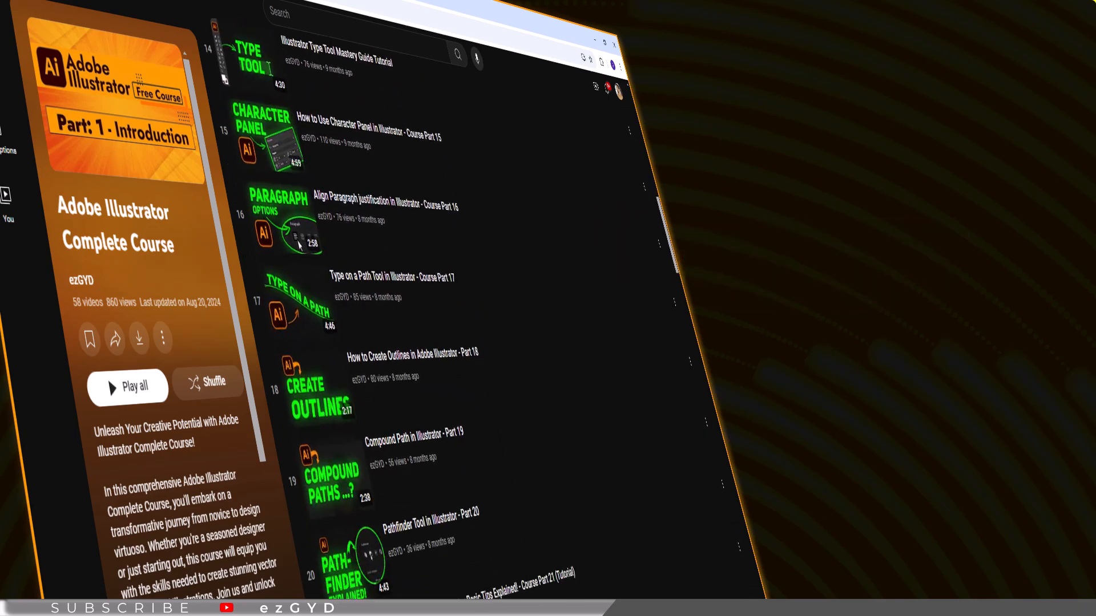
scroll(433, 320, down, 3)
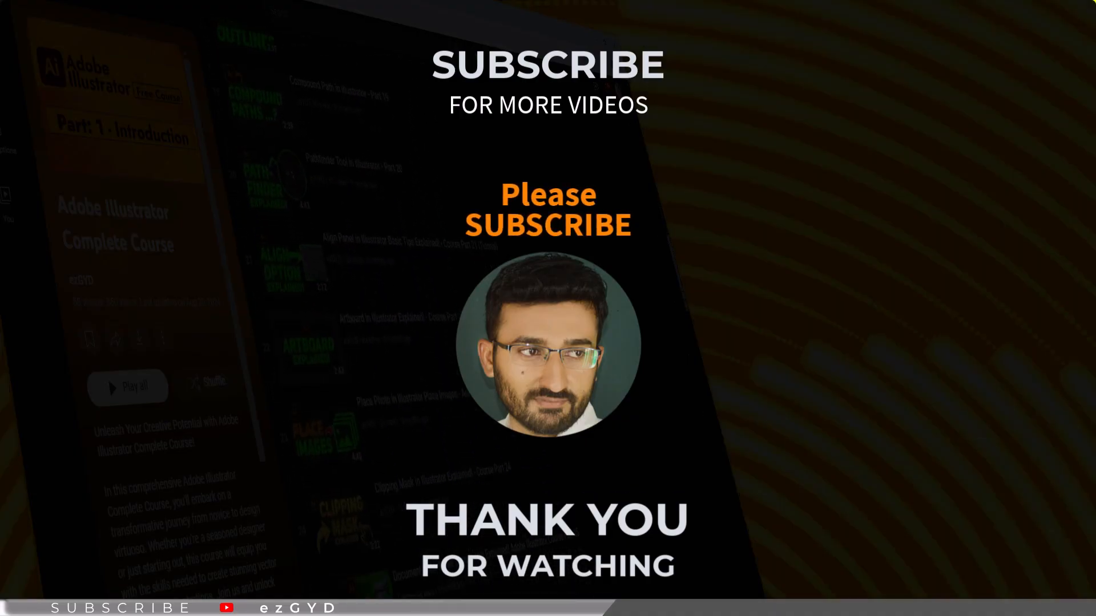